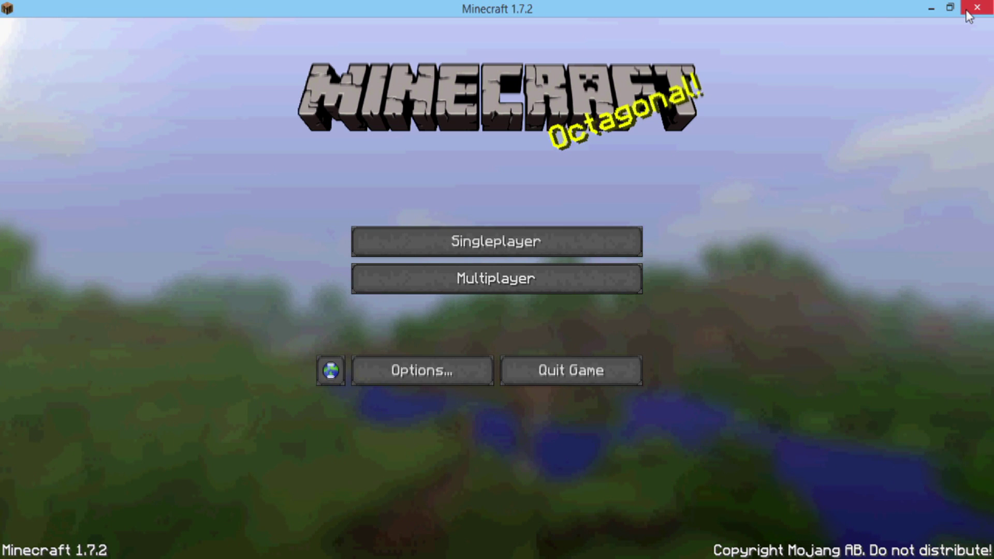
Close Minecraft 1.7.2 and request the OptiFine 1.7.4 HD U C5 download, answering the captcha with "circle of life".
left_click(969, 15)
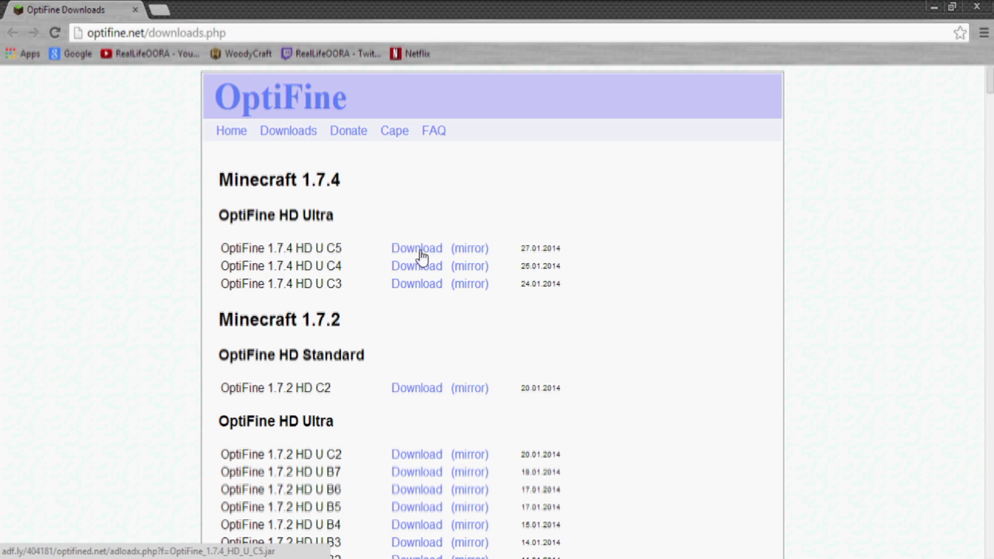
left_click(420, 249)
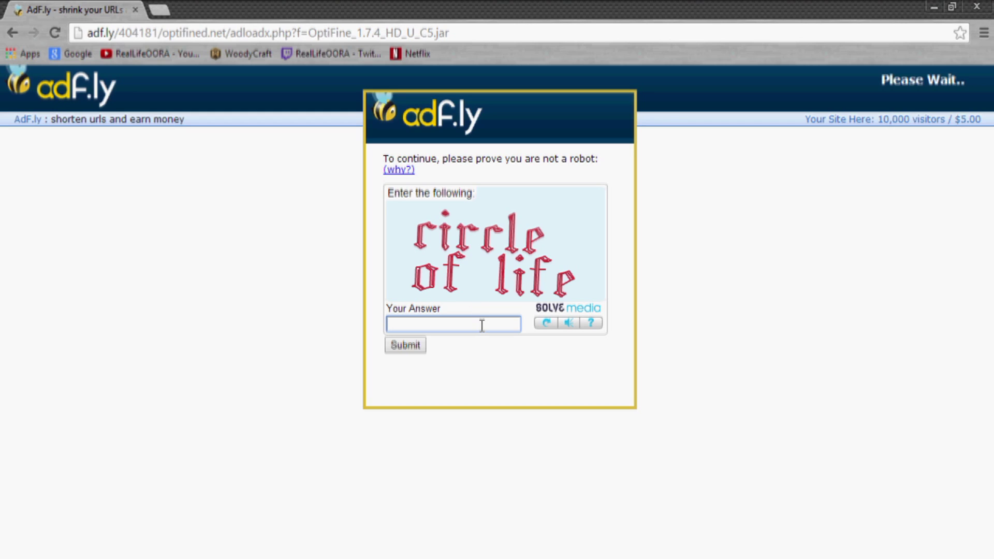
type("rirrle of life")
left_click(404, 352)
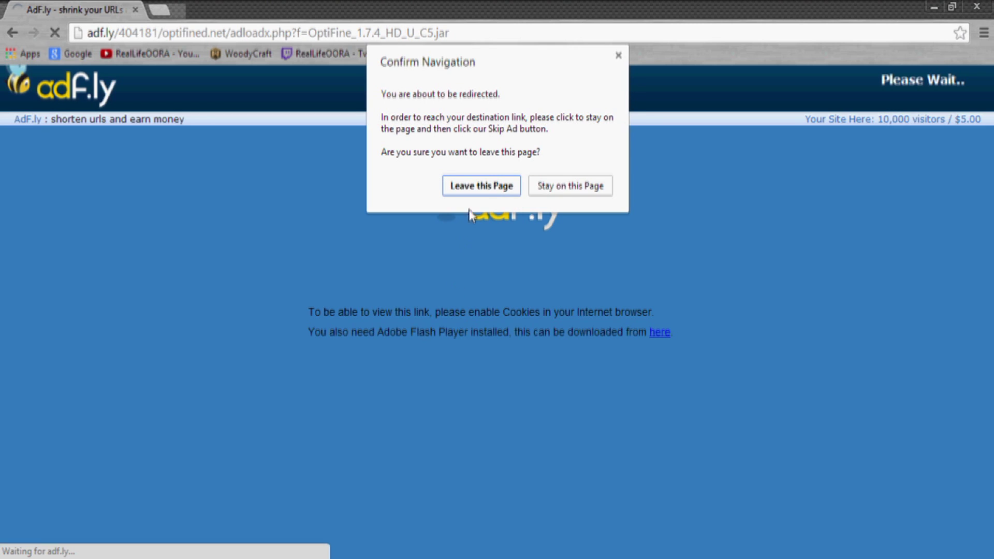
Stay on the redirect page, reload it and skip the advertisement to reach the OptiFine download page.
left_click(553, 190)
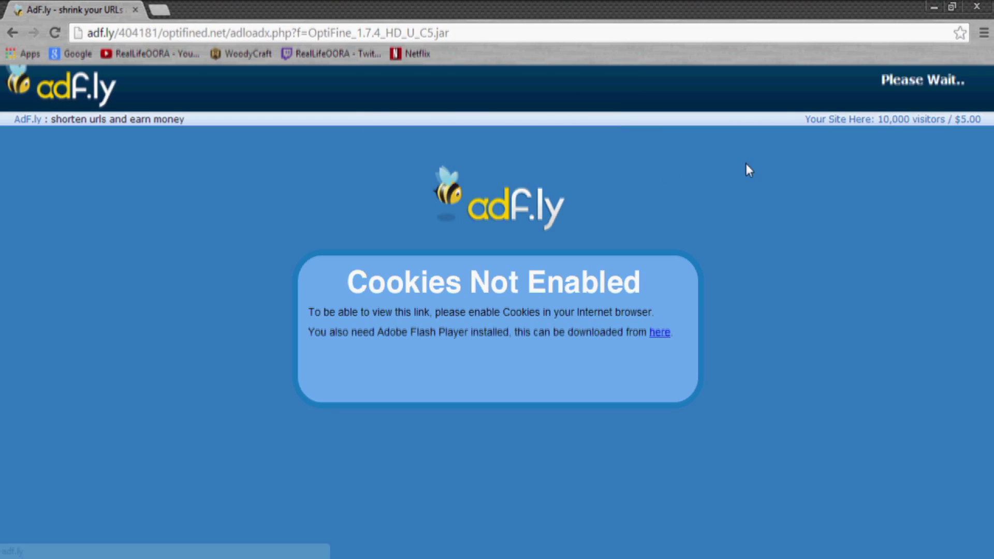
left_click(53, 36)
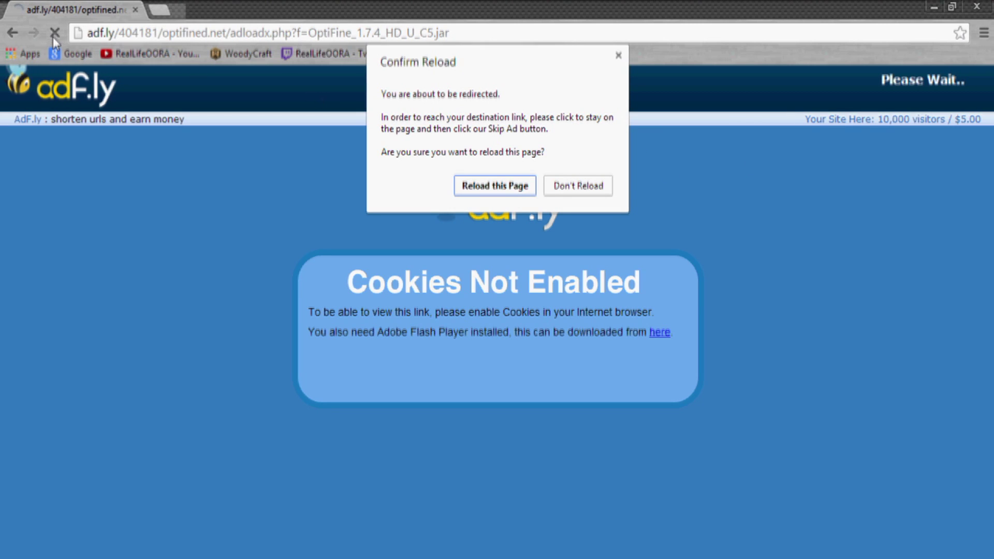
left_click(512, 185)
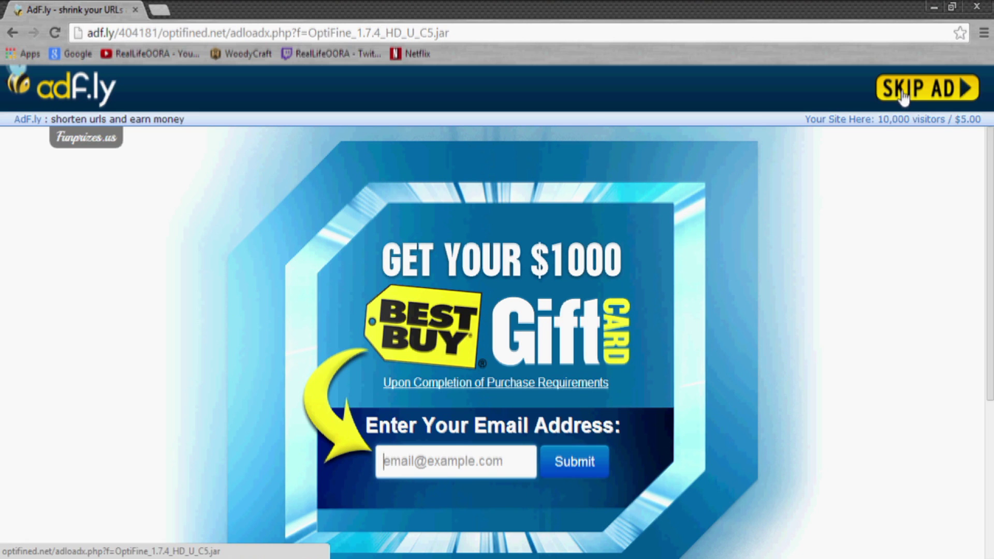
left_click(904, 95)
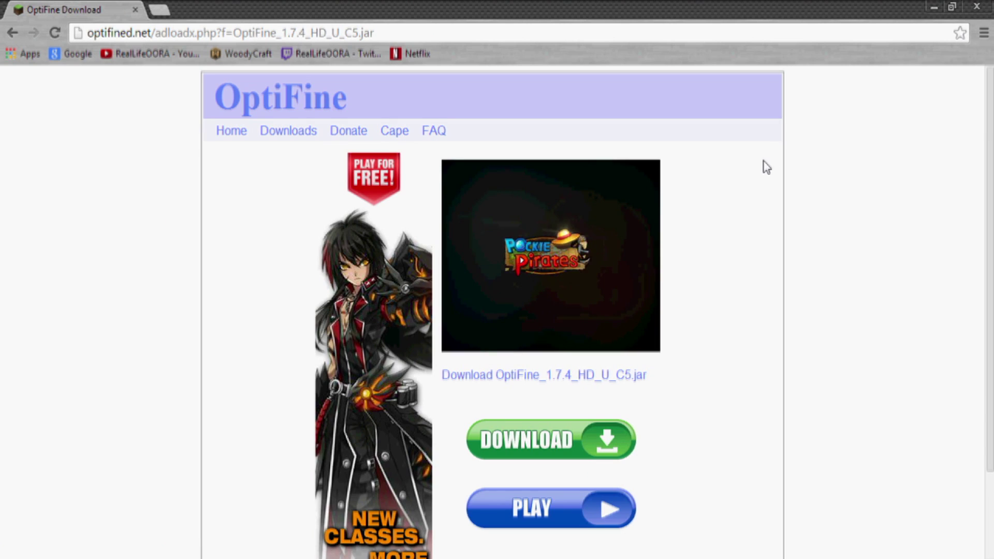
Download OptiFine_1.7.4_HD_U_C5.jar, choose to keep the file, and minimize the browser.
scroll(792, 242, "down", 2)
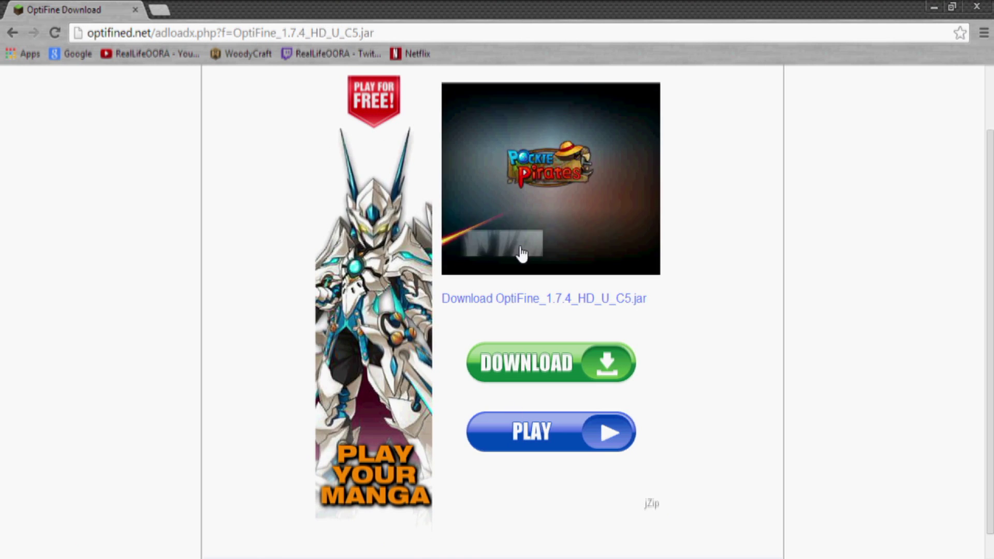
left_click(568, 299)
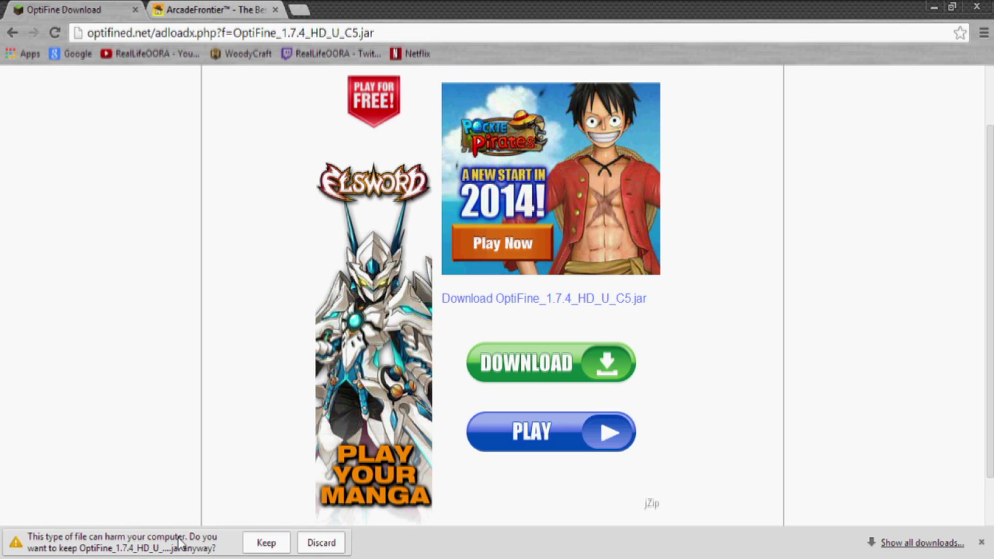
left_click(267, 547)
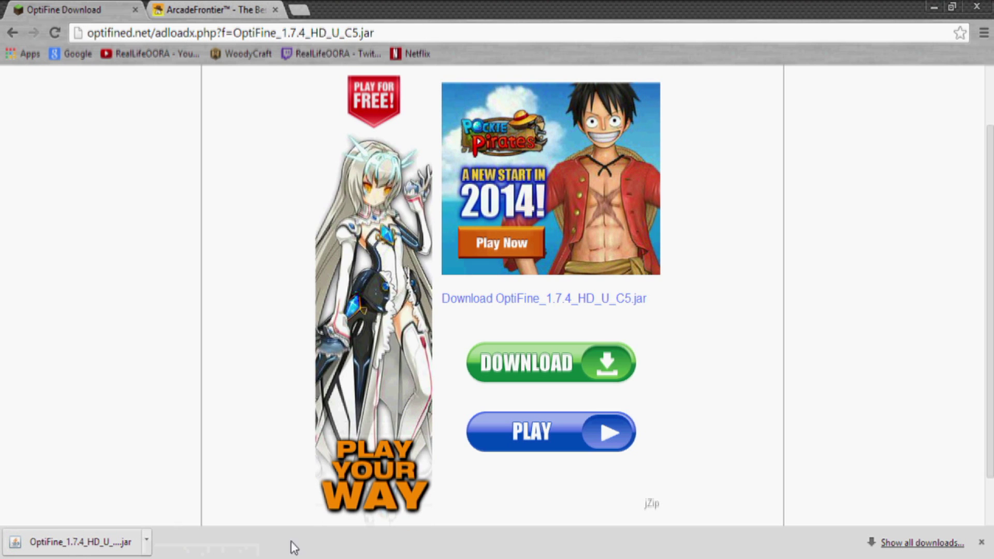
left_click(981, 542)
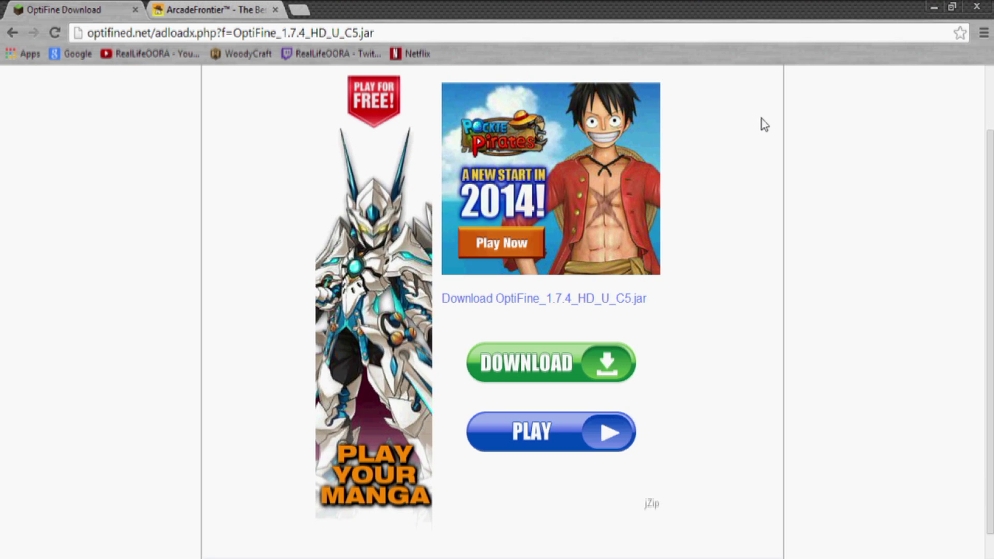
left_click(932, 7)
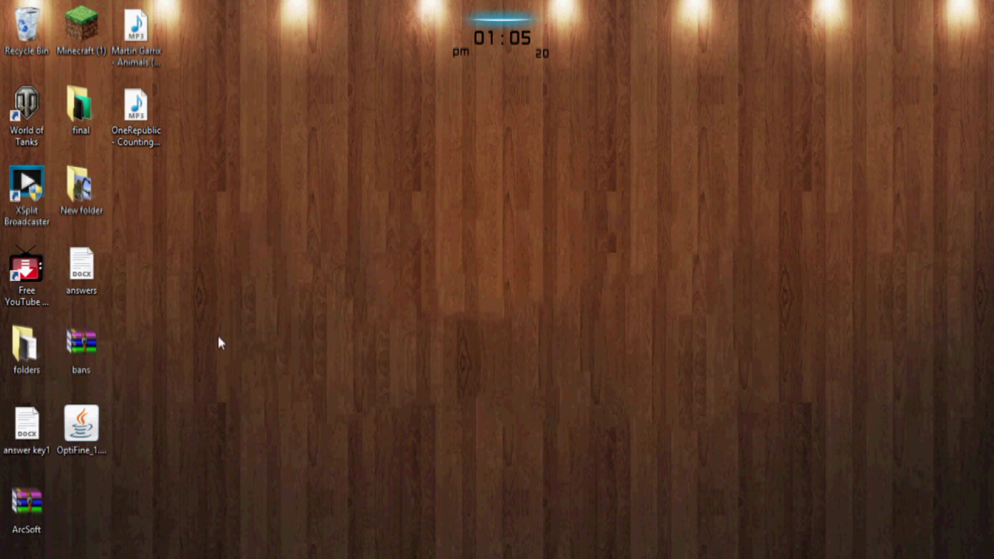
Run the downloaded OptiFine jar from the desktop and install OptiFine HD Ultra C5 for Minecraft 1.7.4.
left_click_drag(81, 427, 404, 255)
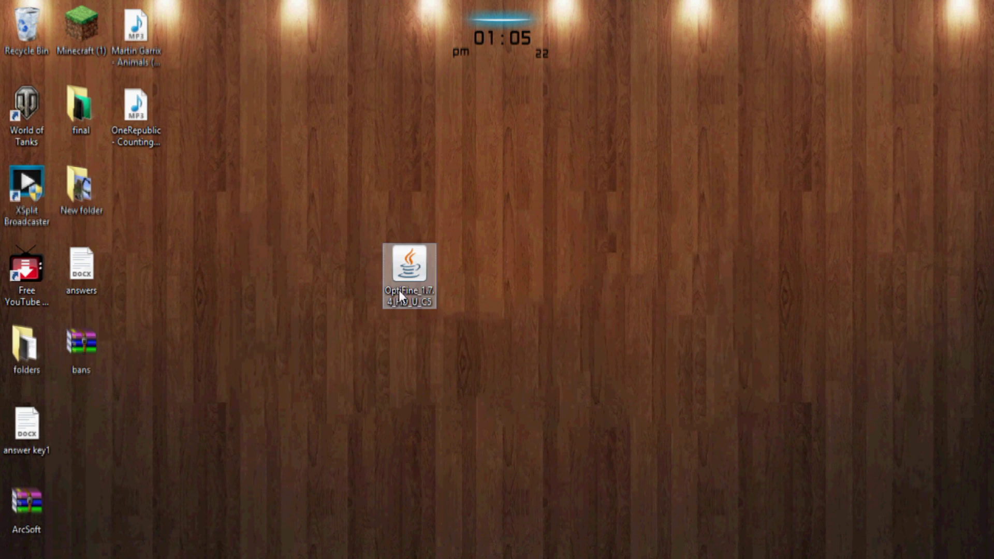
double_click(421, 270)
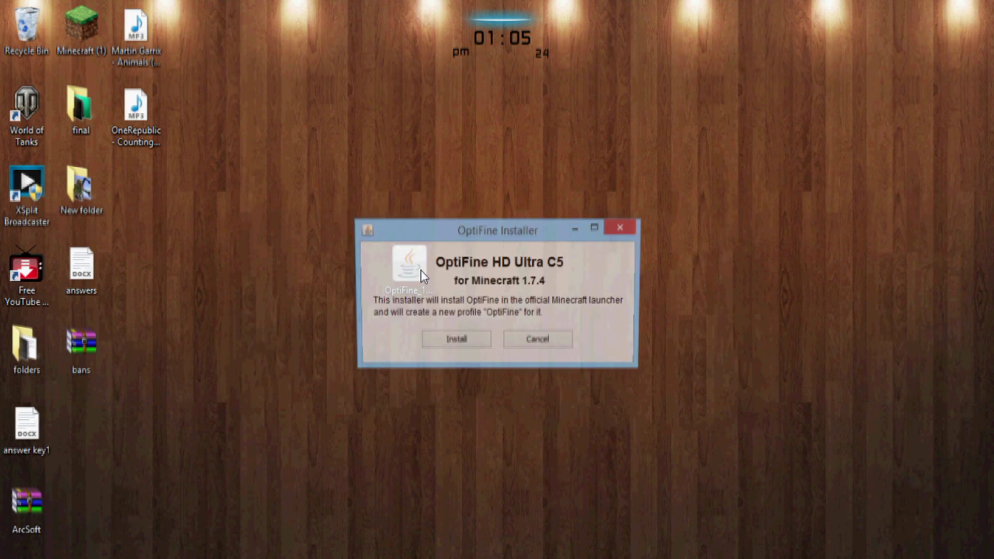
left_click(455, 343)
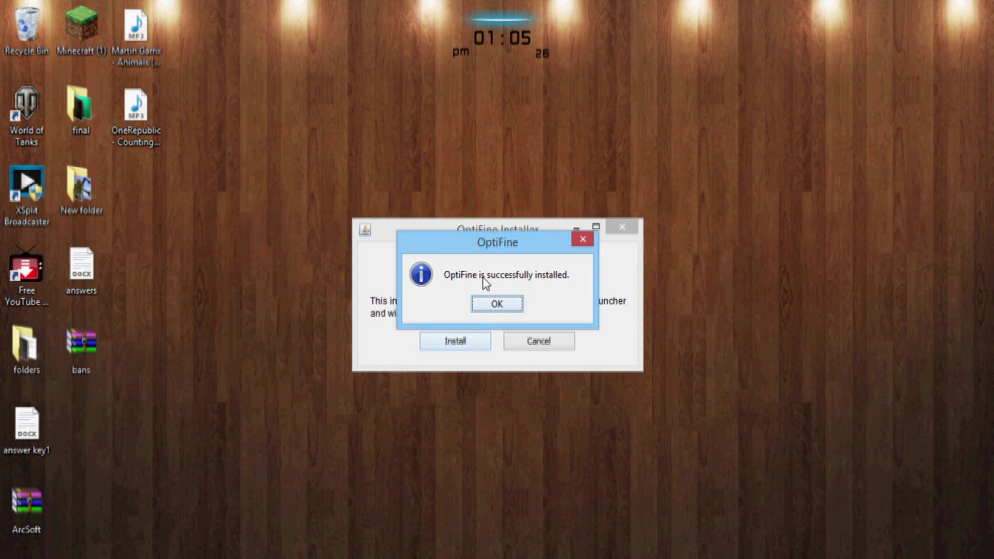
left_click(497, 305)
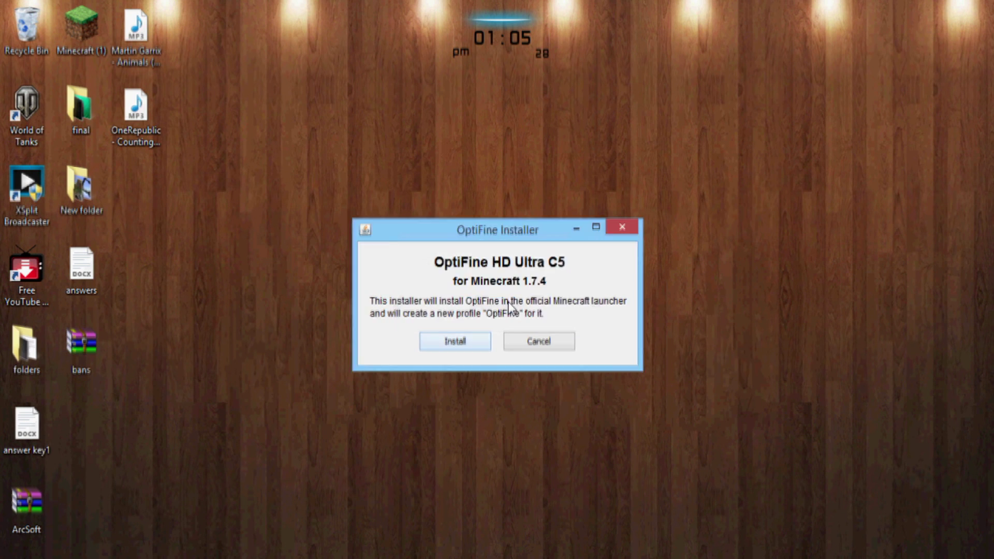
left_click_drag(410, 267, 300, 195)
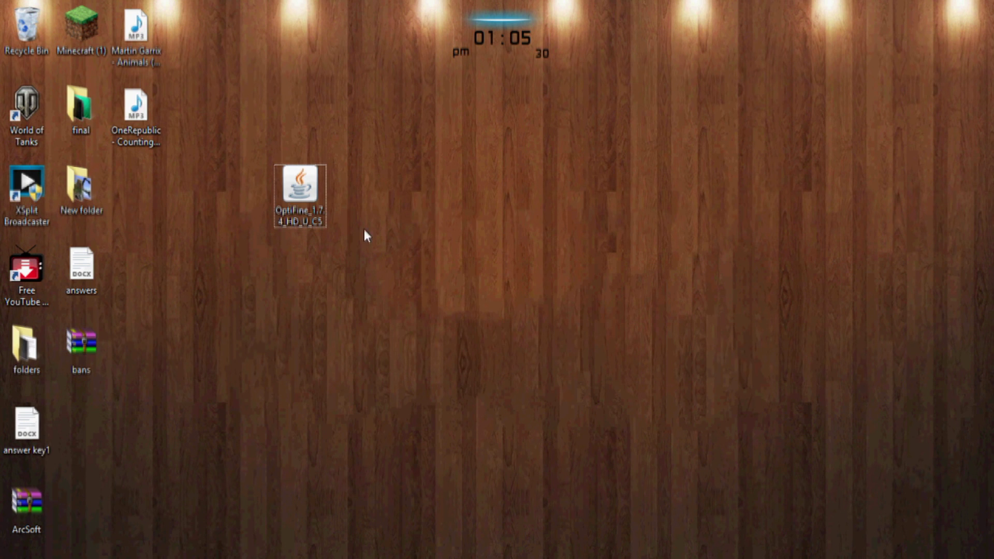
Open the Minecraft launcher and select the OptiFine profile.
double_click(77, 32)
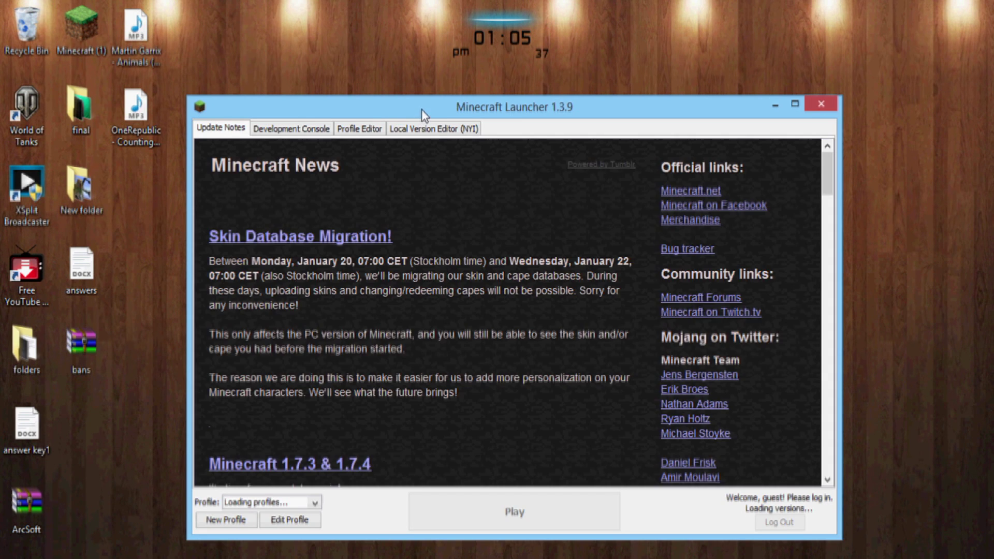
left_click_drag(421, 111, 442, 63)
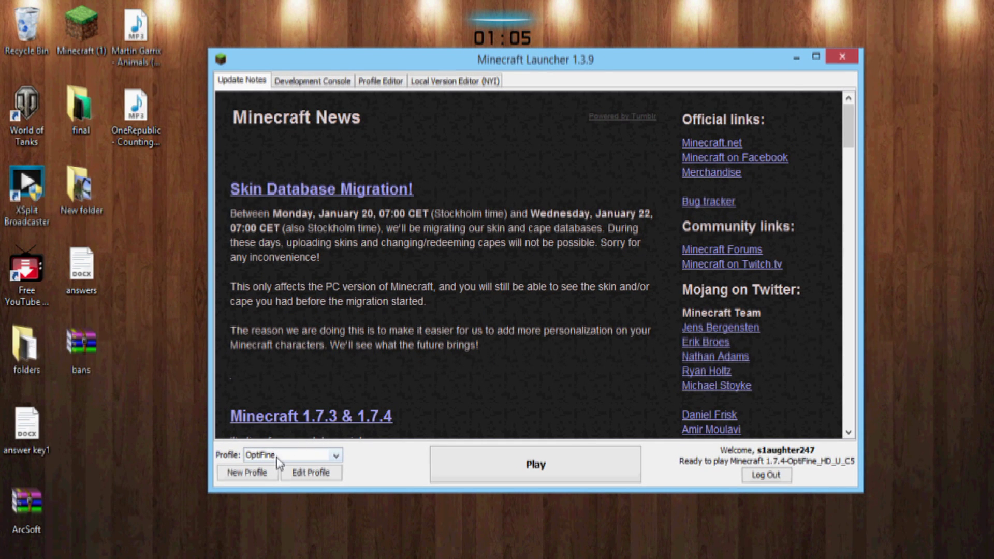
left_click(316, 455)
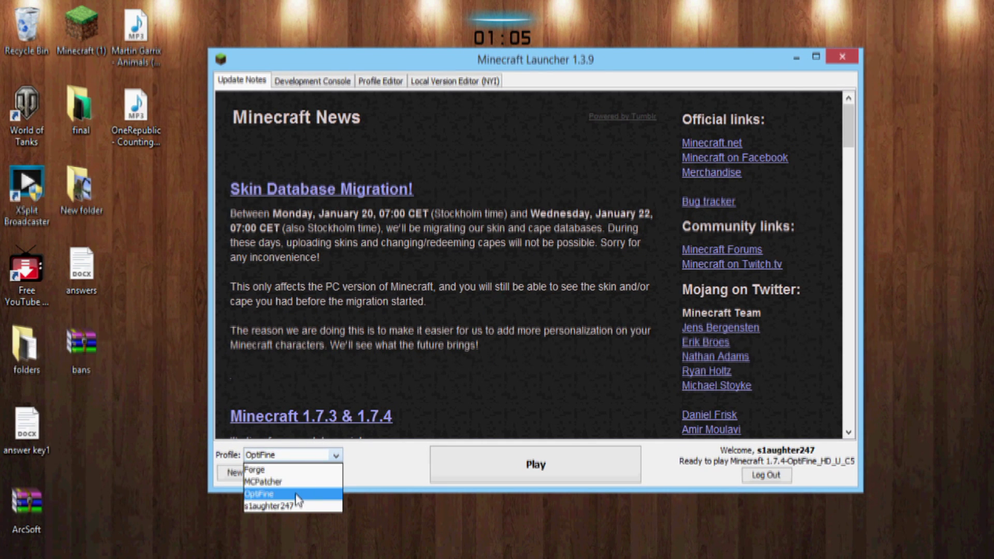
left_click(321, 491)
Edit the OptiFine profile to use version release 1.7.4-OptiFine_HD_U_C5 and save it.
left_click(315, 473)
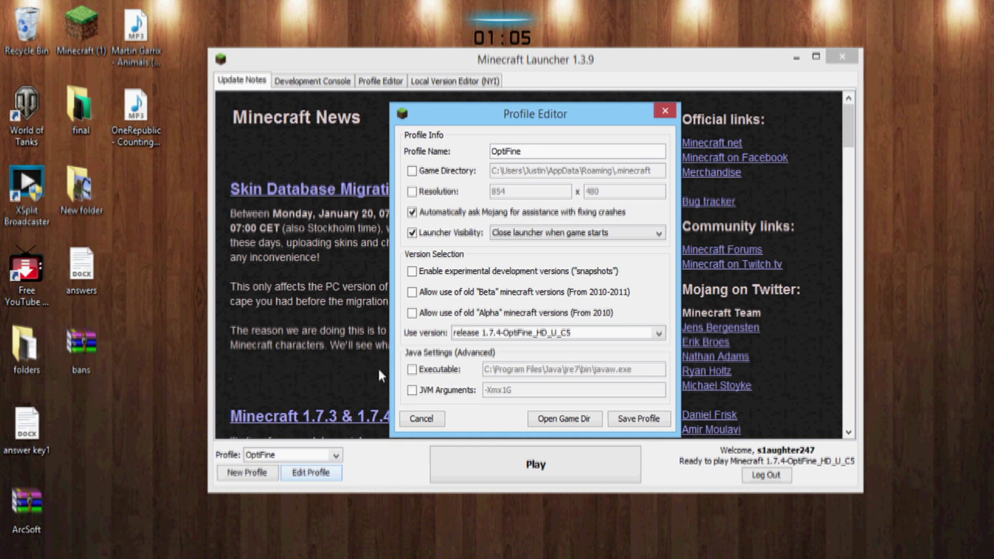
left_click_drag(541, 113, 555, 92)
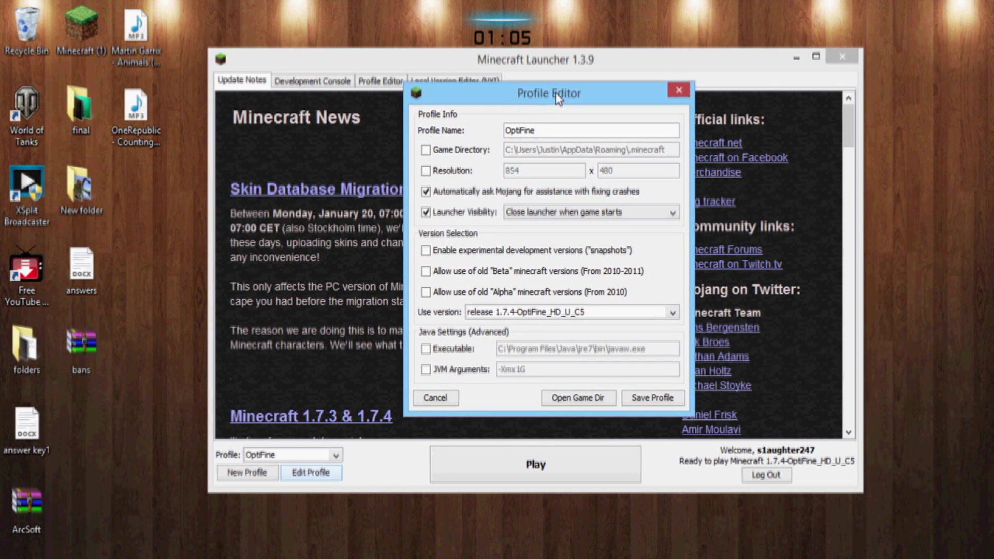
left_click(580, 316)
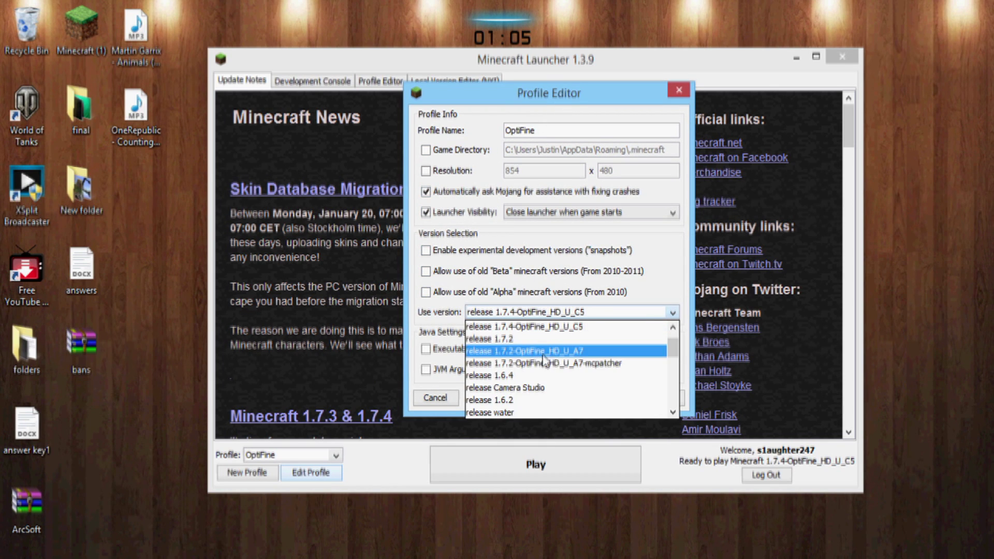
scroll(533, 365, "up", 1)
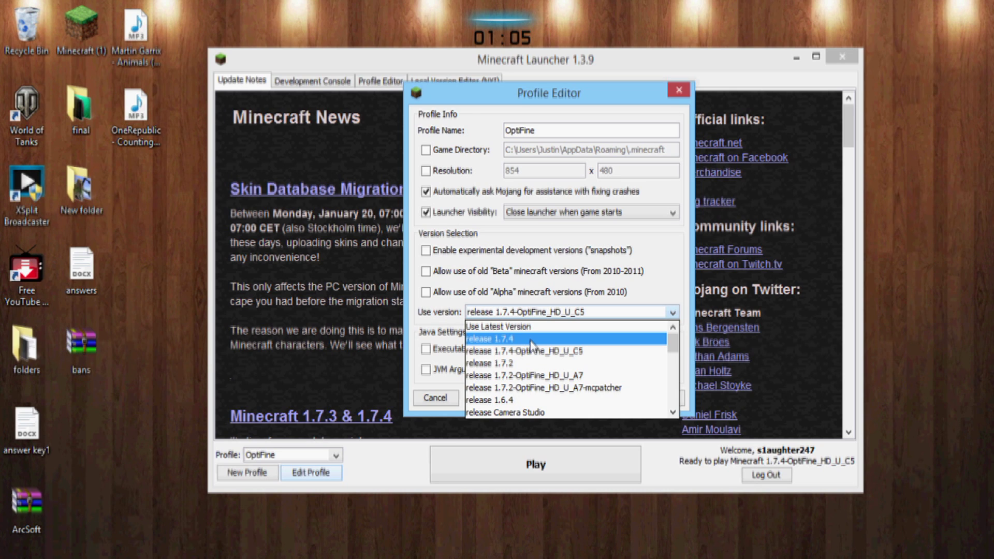
scroll(538, 344, "down", 10)
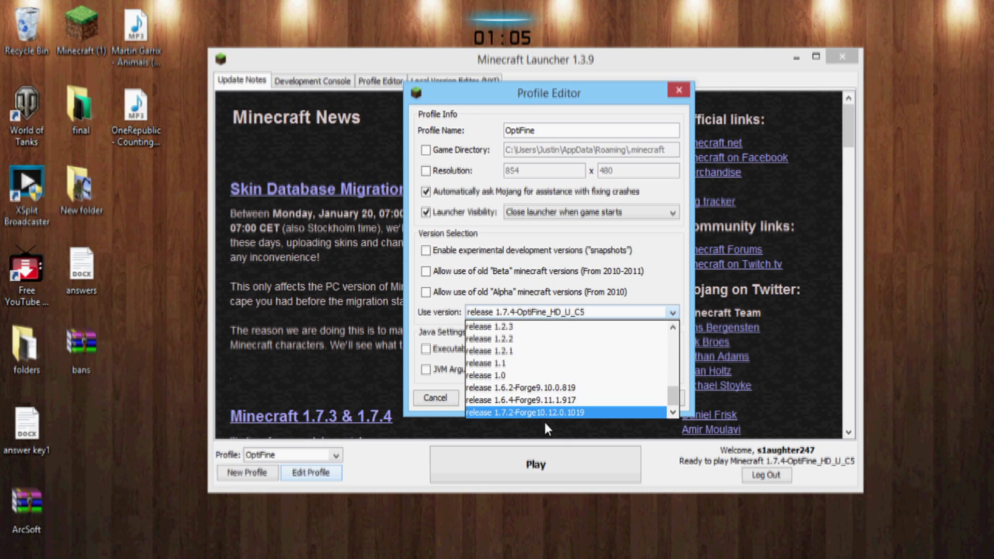
scroll(539, 414, "up", 10)
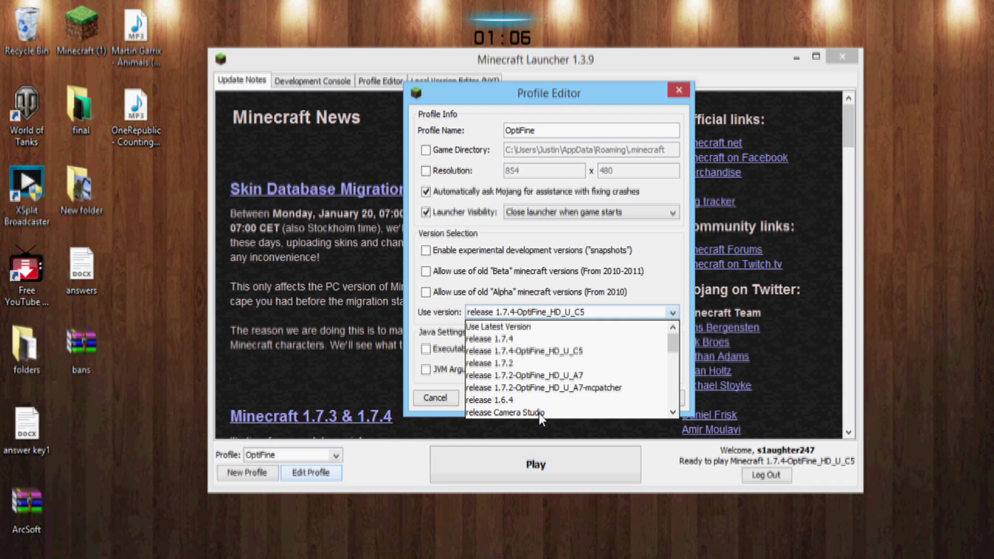
left_click(582, 351)
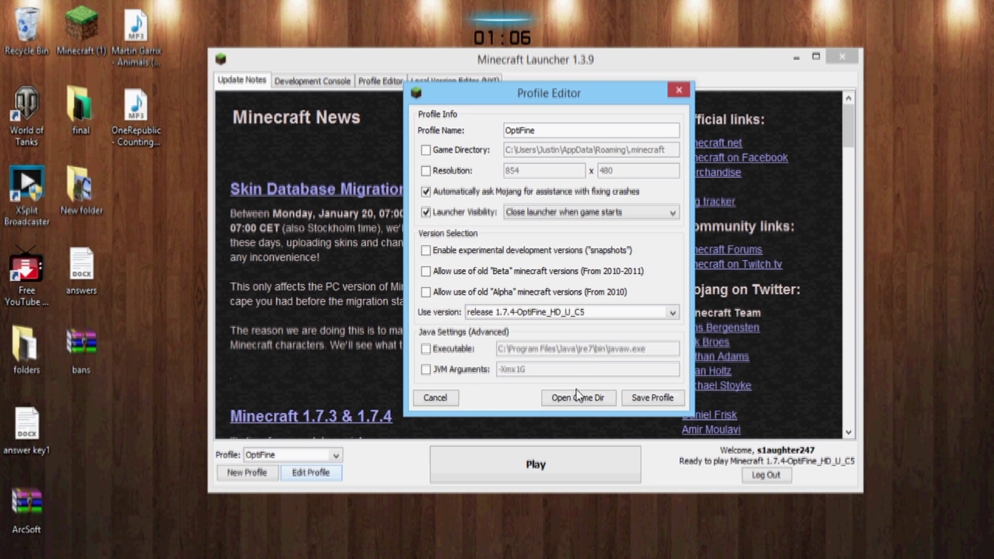
left_click(634, 398)
Launch the game with the OptiFine profile and join the Woodycraft multiplayer server.
left_click(589, 466)
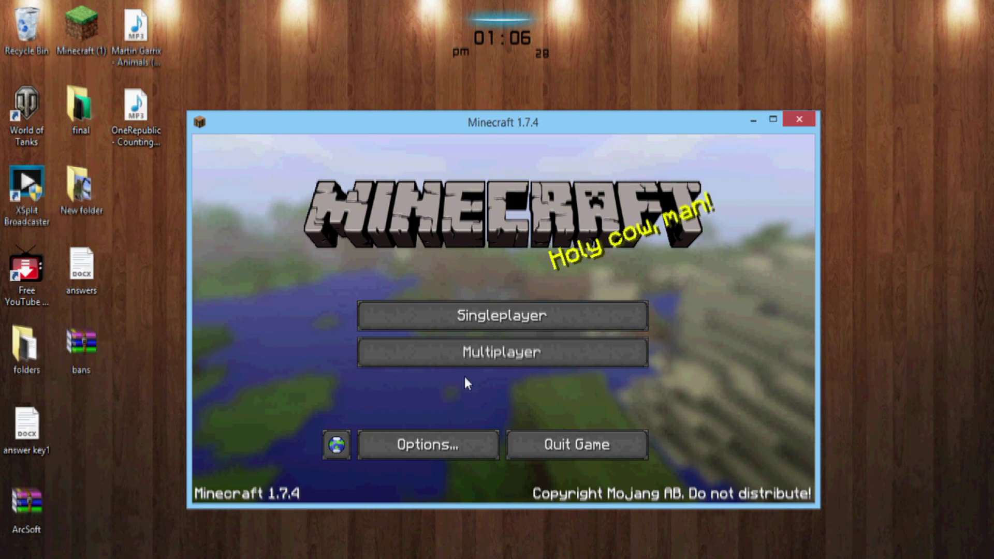
left_click(470, 355)
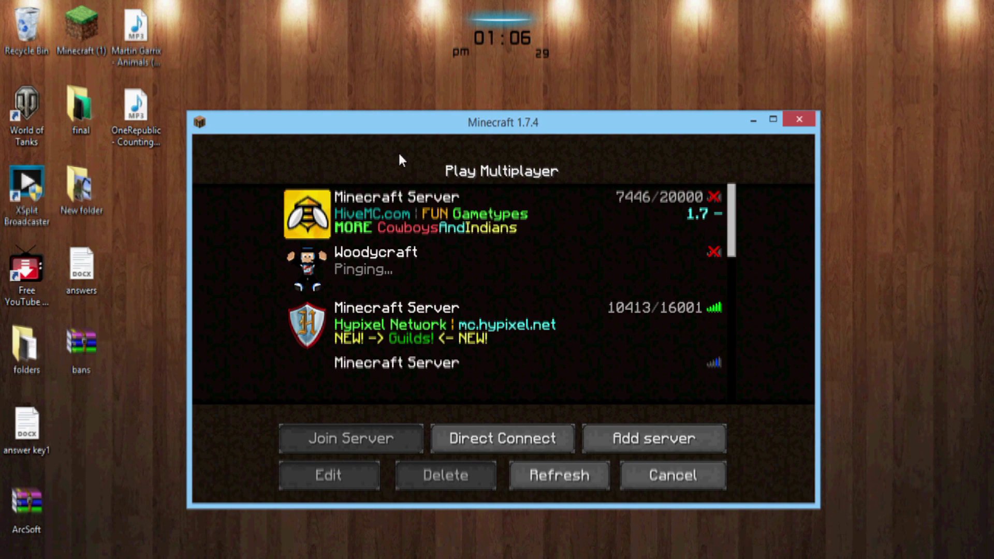
double_click(377, 269)
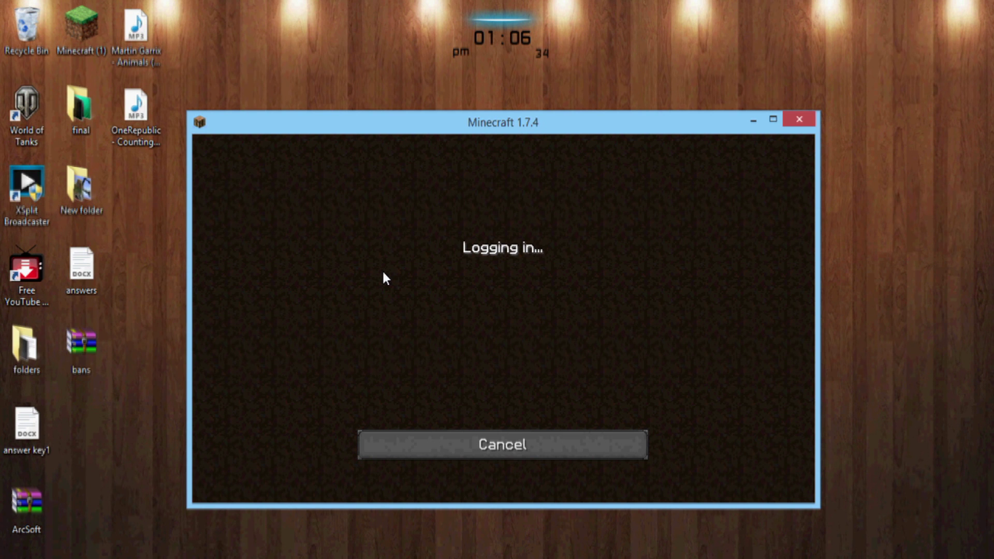
Walk through the server hub and look around at the surrounding structures.
key("w")
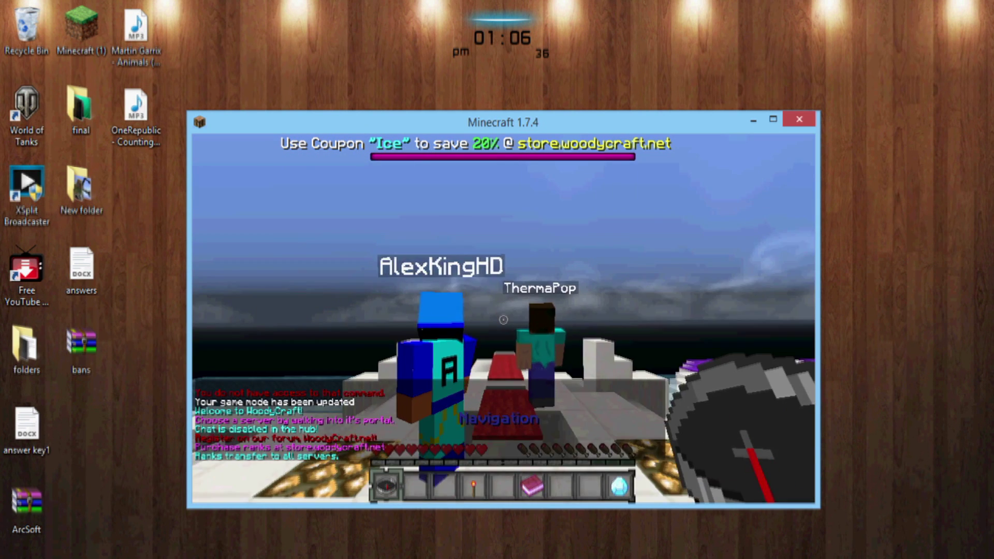
key("w")
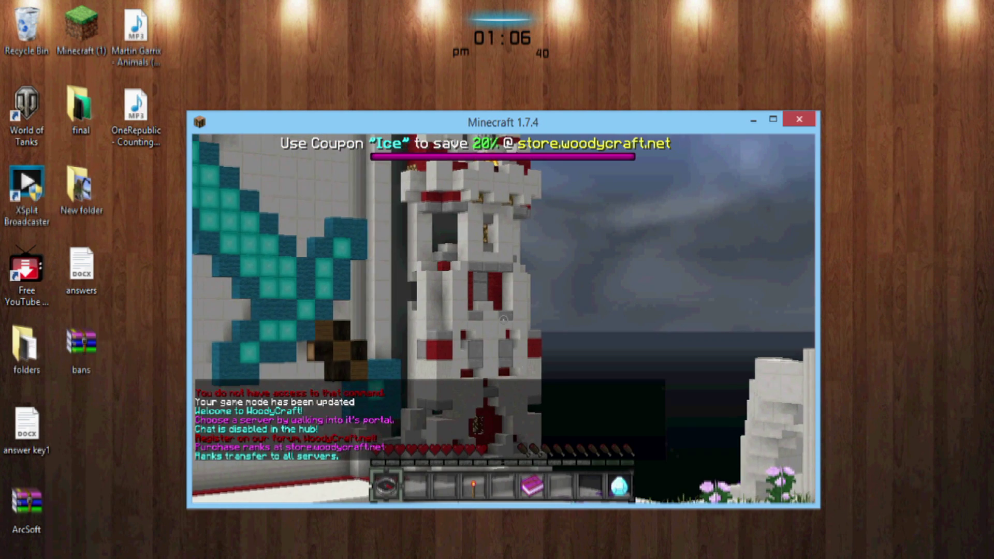
mouse_move(503, 320)
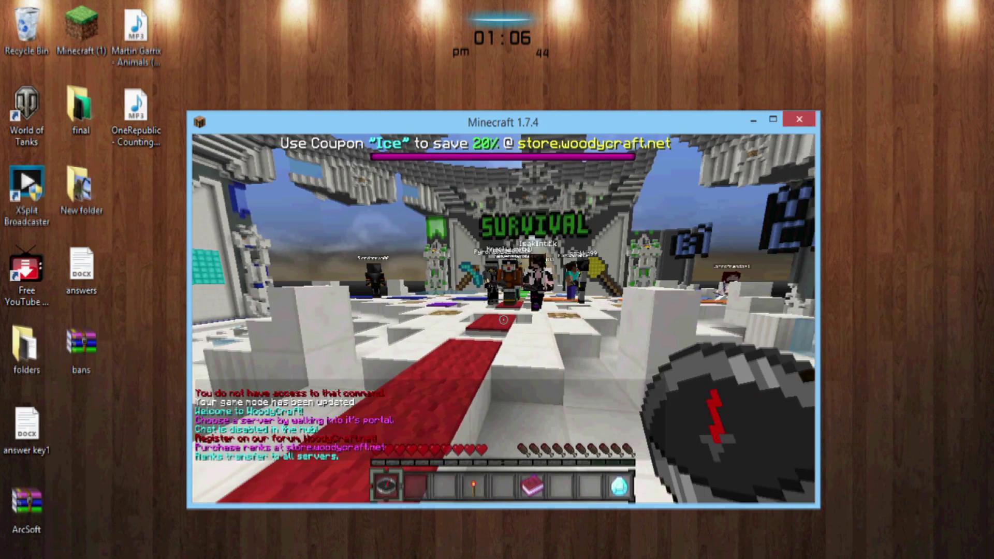
Look through the game's key bindings in the Controls options down to the Streaming section, and return to the game.
key("Escape")
left_click(465, 367)
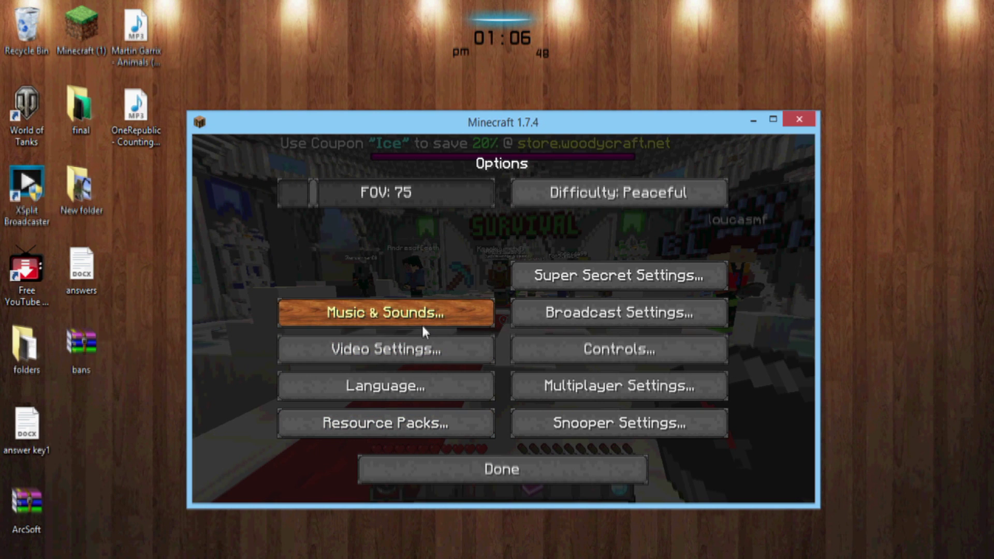
left_click(592, 348)
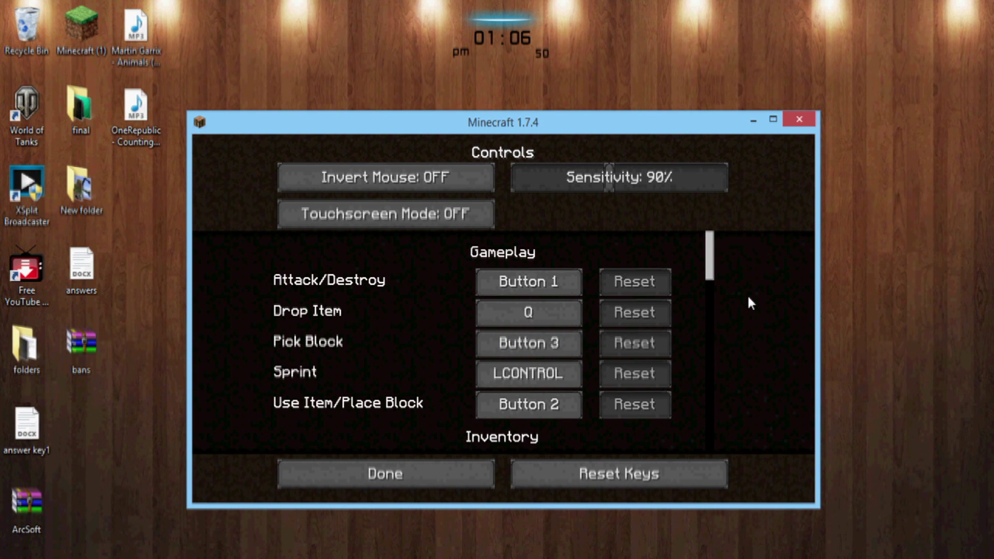
scroll(748, 297, "down", 1)
left_click_drag(710, 265, 700, 454)
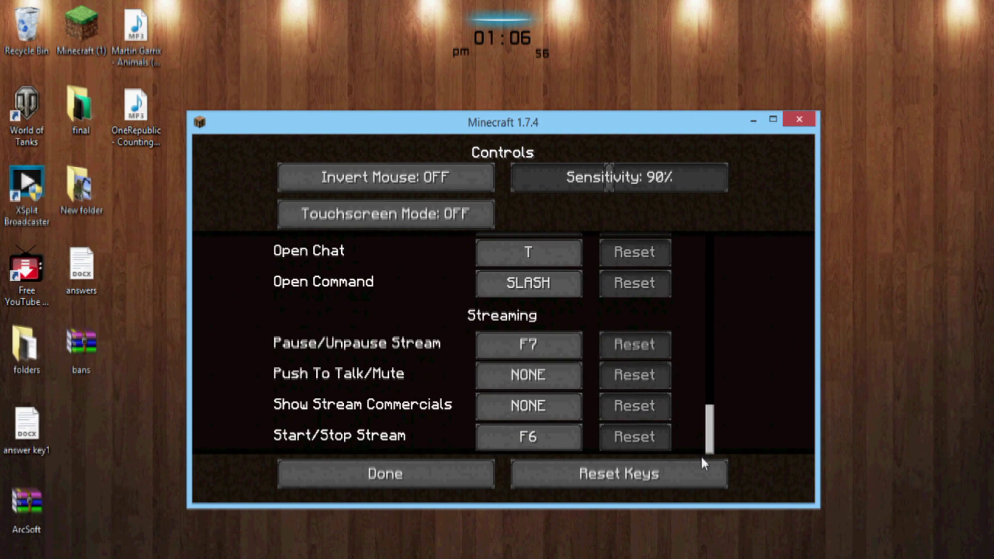
key("Escape")
Walk along the green path to the Survival portal entrance and look around the hub from there.
key("w")
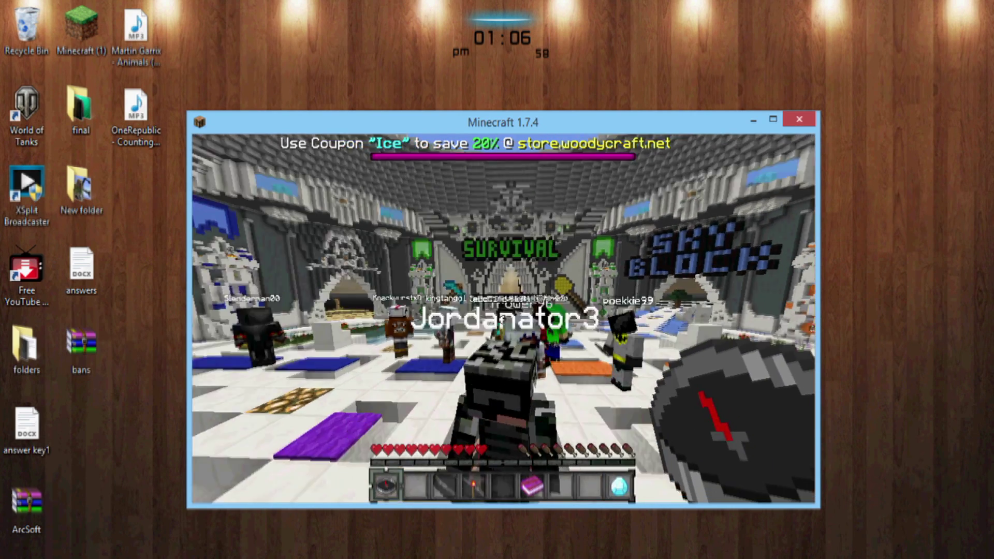
key("w")
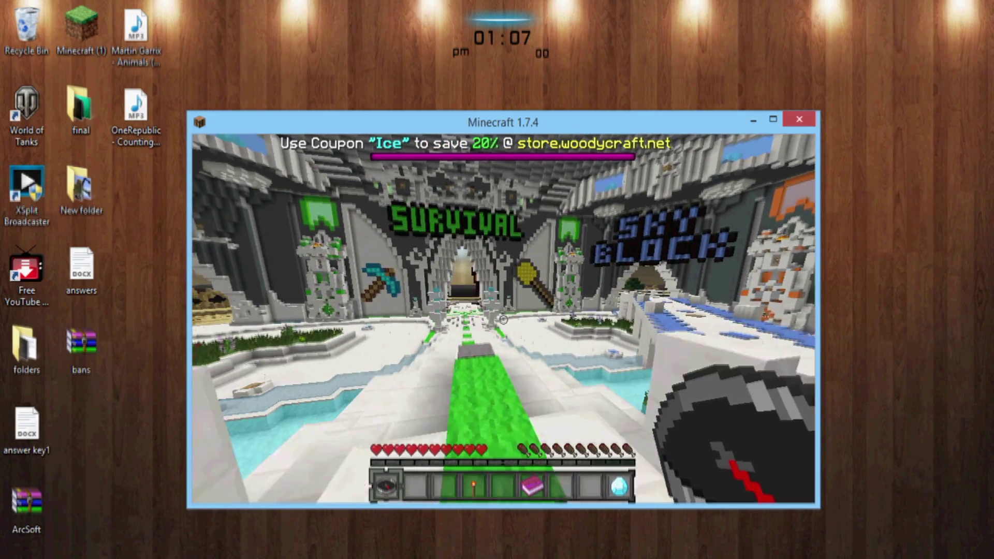
key("w")
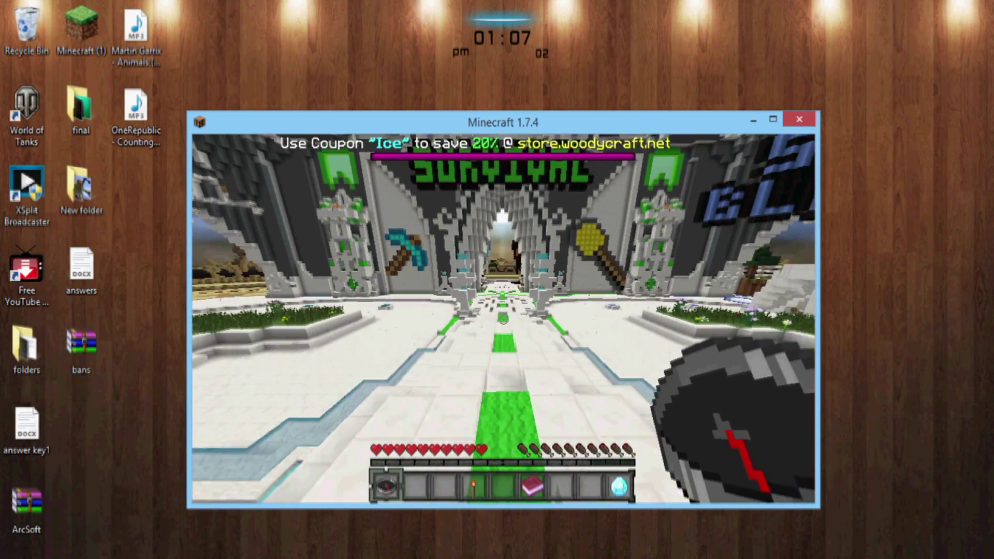
key("w")
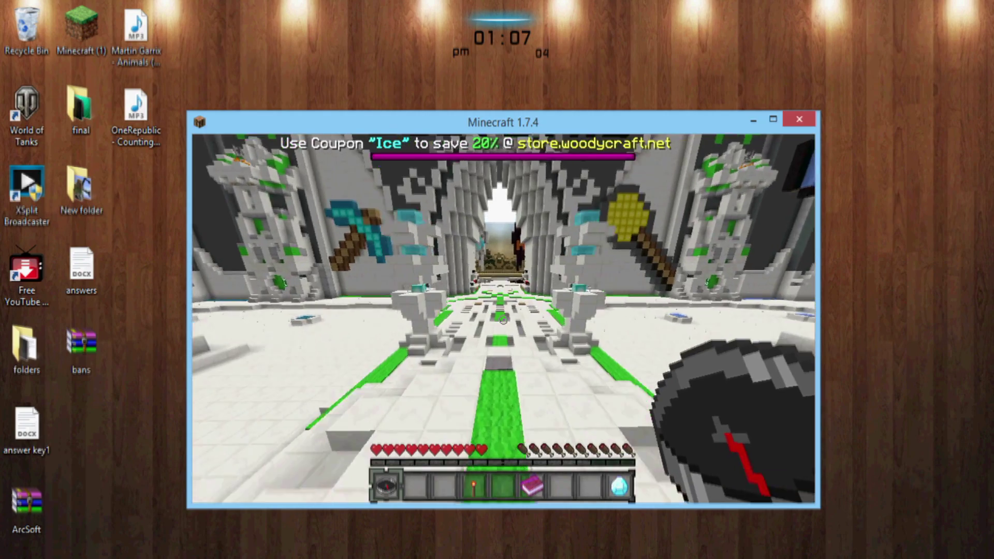
key("w")
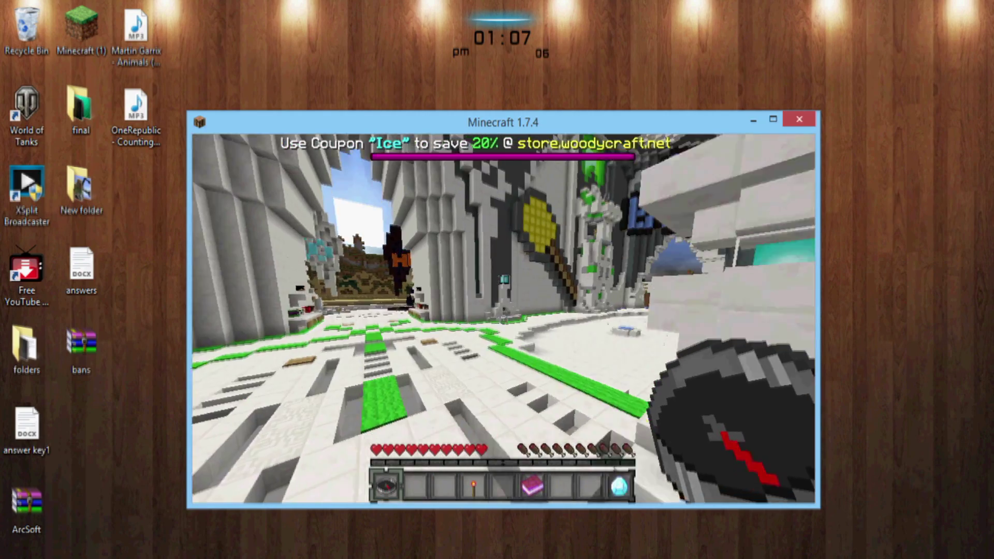
key("w")
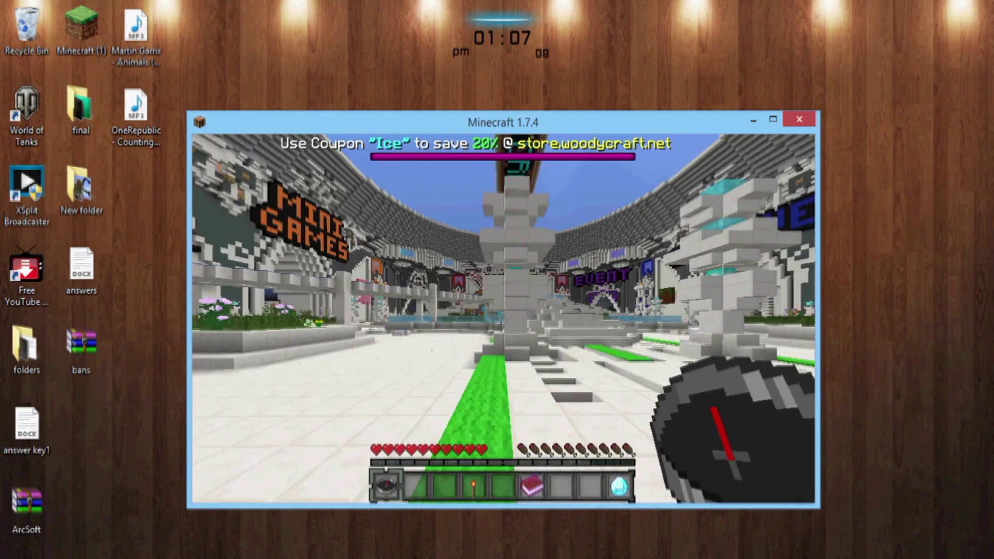